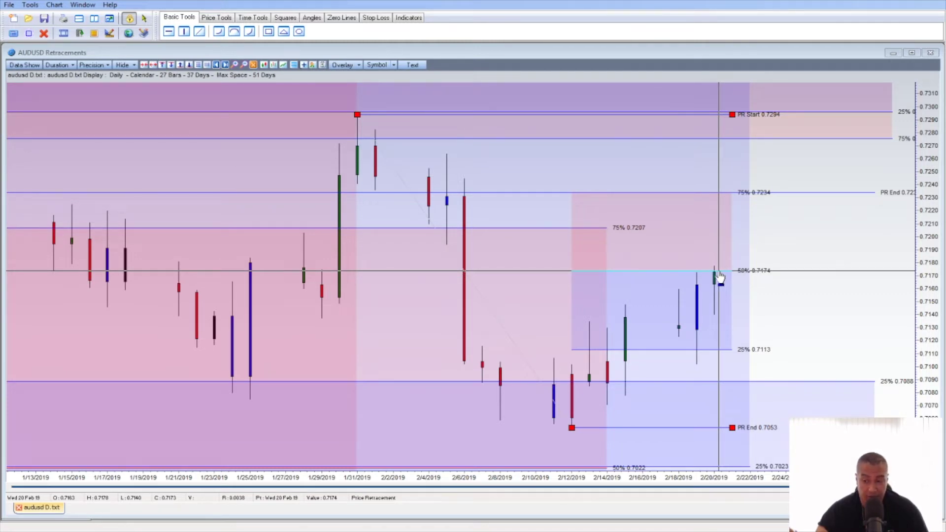
left_click(719, 276)
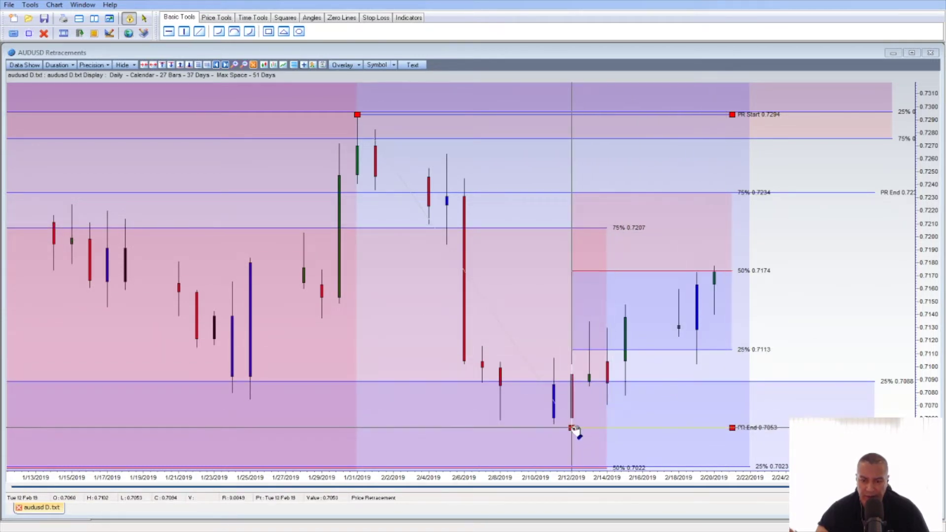
mouse_move(574, 428)
left_mouse_down()
mouse_move(283, 401)
mouse_move(261, 408)
left_mouse_up()
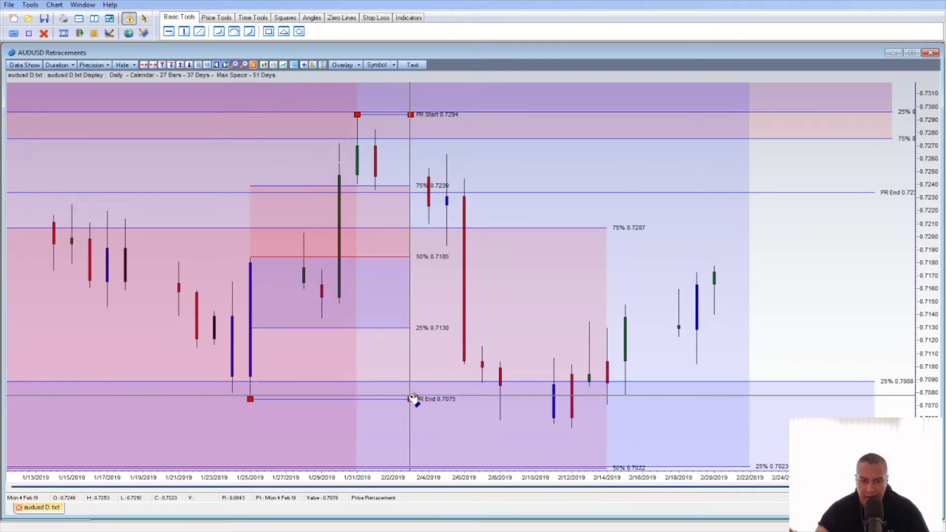
left_click_drag(450, 405, 739, 426)
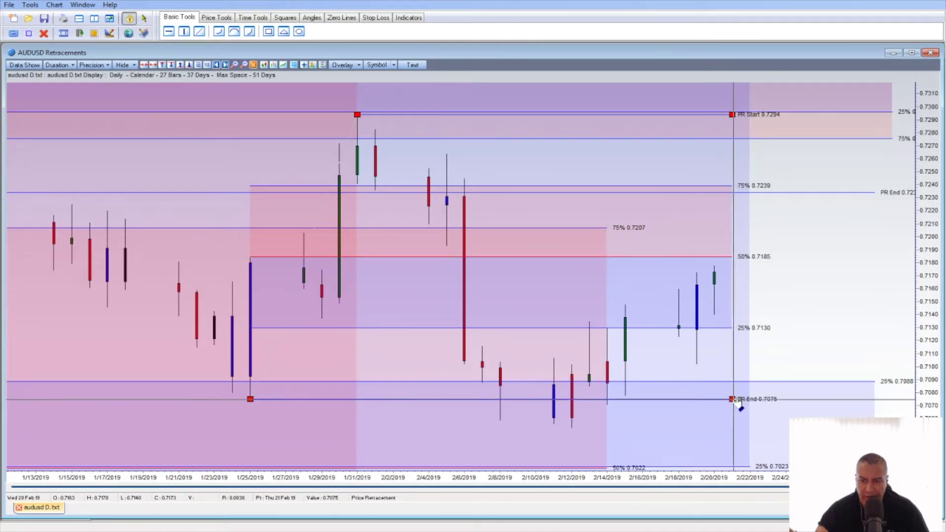
mouse_move(733, 401)
left_mouse_down()
mouse_move(435, 394)
mouse_move(239, 410)
mouse_move(593, 453)
mouse_move(578, 451)
left_mouse_up()
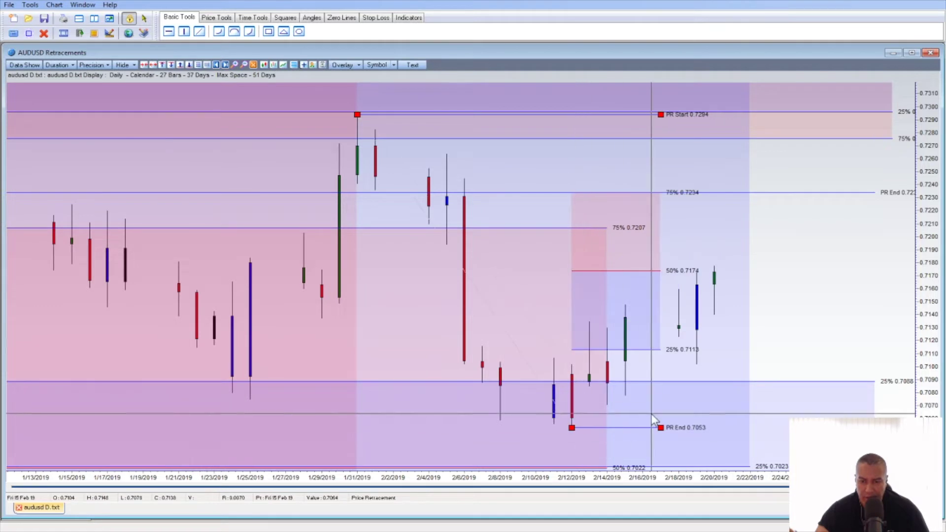
left_click_drag(666, 429, 733, 434)
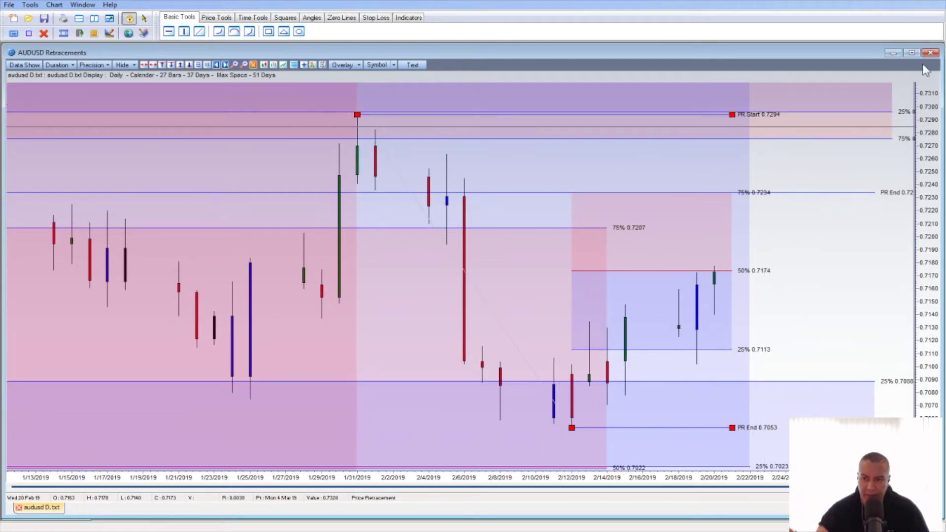
- Minimize the AUDUSD Retracements chart and restore the AUDUSD Squares chart from the window bar
left_click(893, 54)
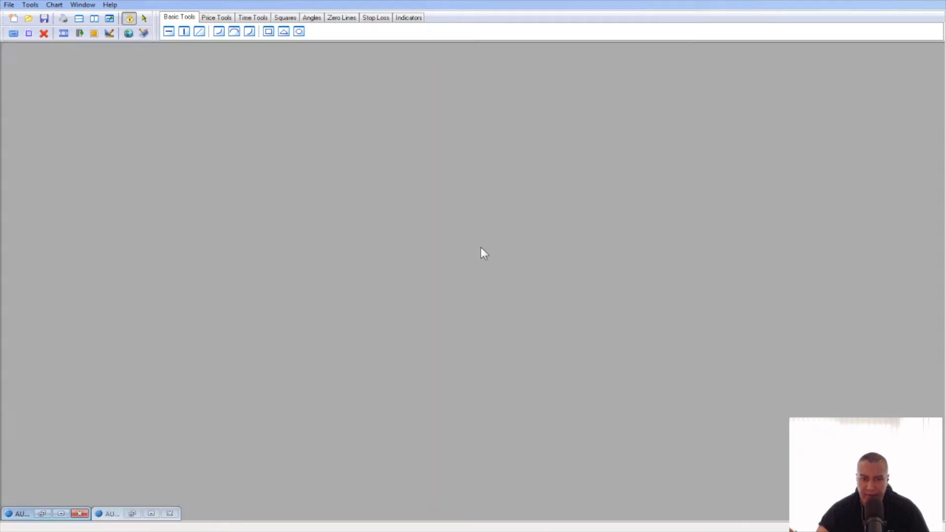
left_click(132, 515)
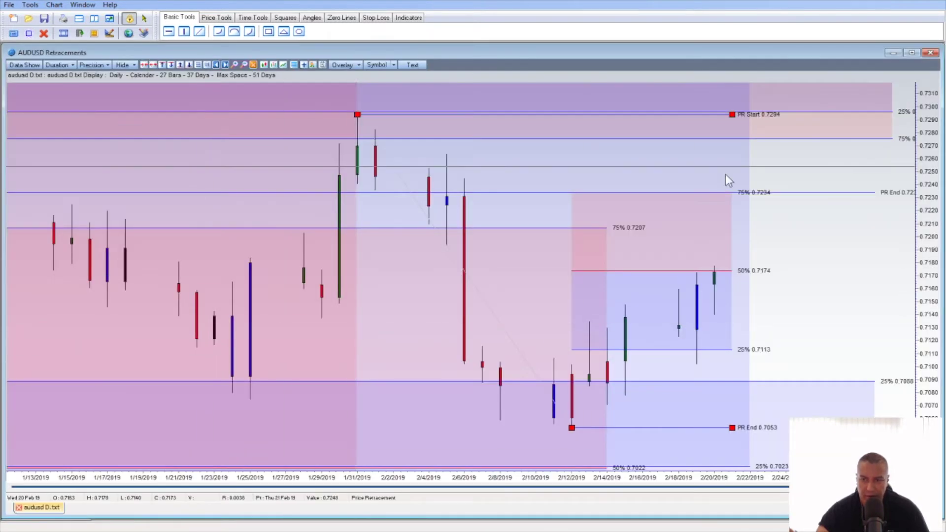
left_click(891, 53)
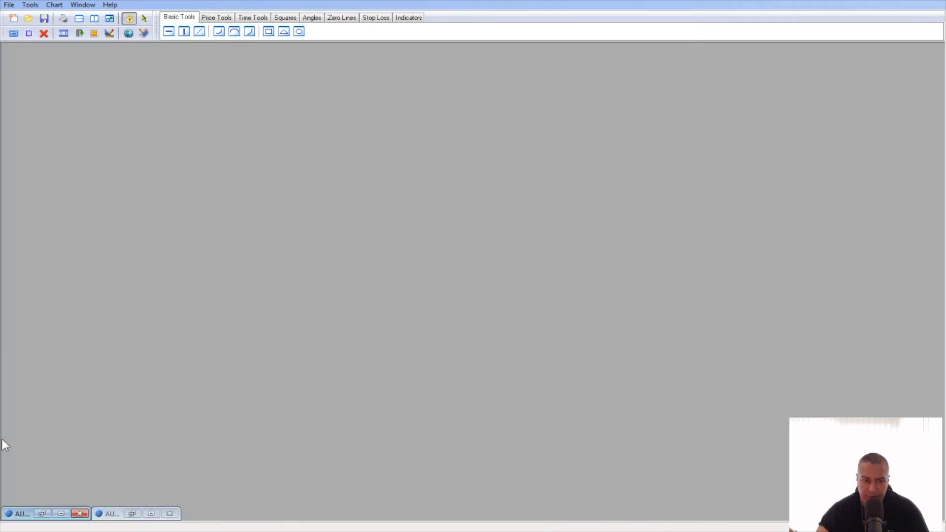
left_click(42, 513)
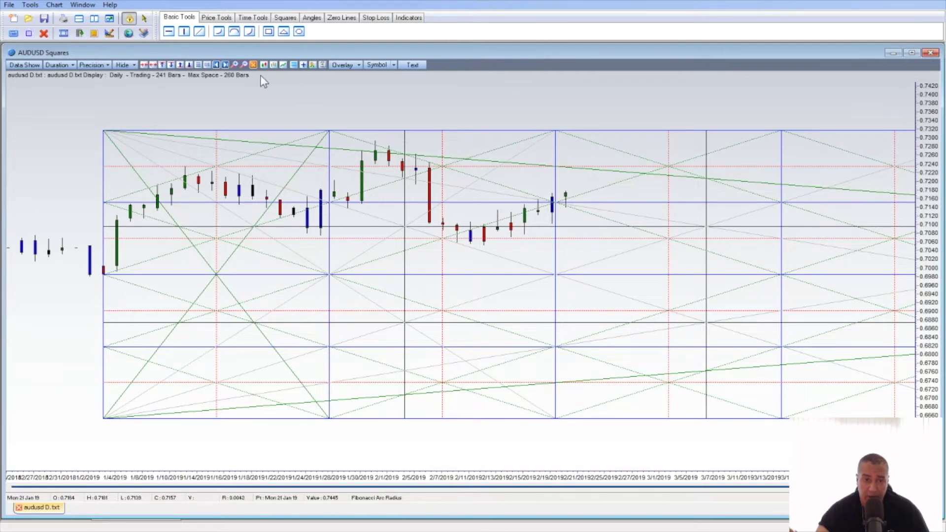
- Put the Squares chart on a calendar time scale and zoom into late January–February 2019
left_click(321, 64)
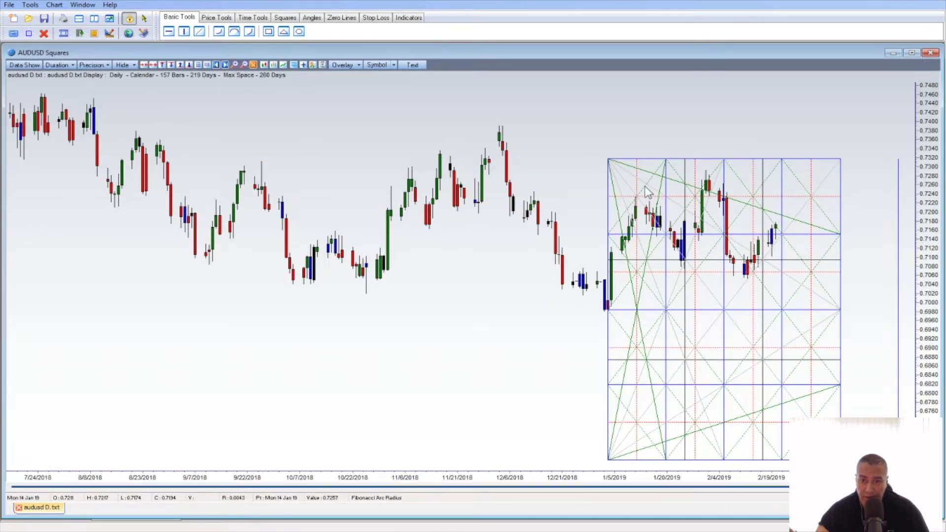
left_click(237, 63)
left_click_drag(676, 170, 837, 292)
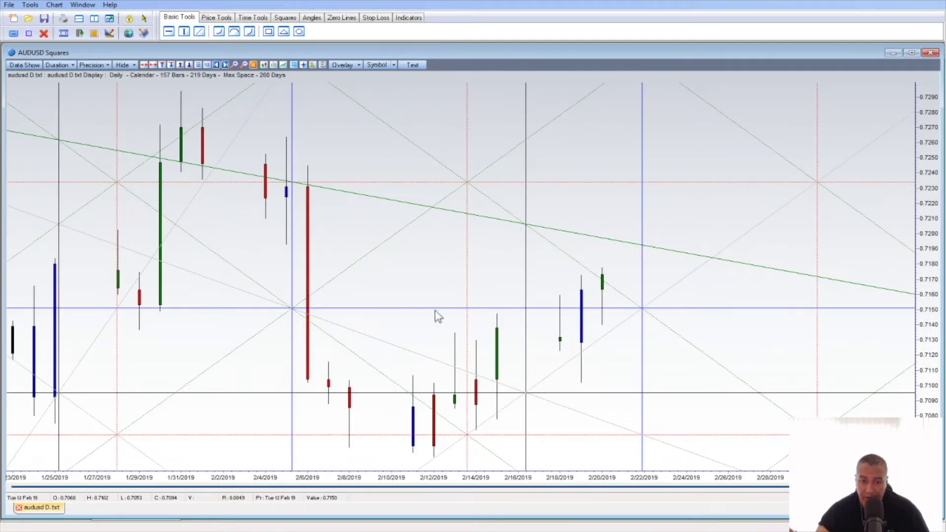
- Hide the Square 66.5200 grid, show Square 81.5500 instead, and zoom back out
left_click(134, 65)
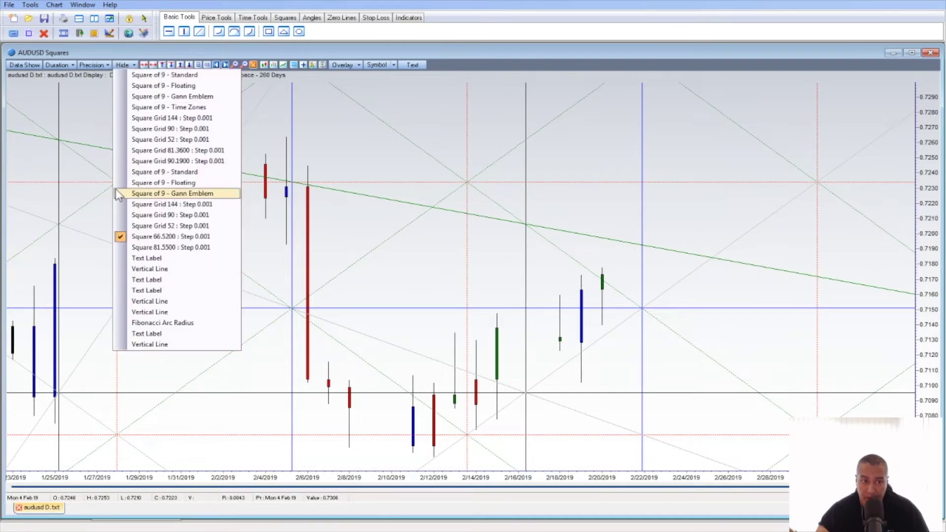
left_click(181, 238)
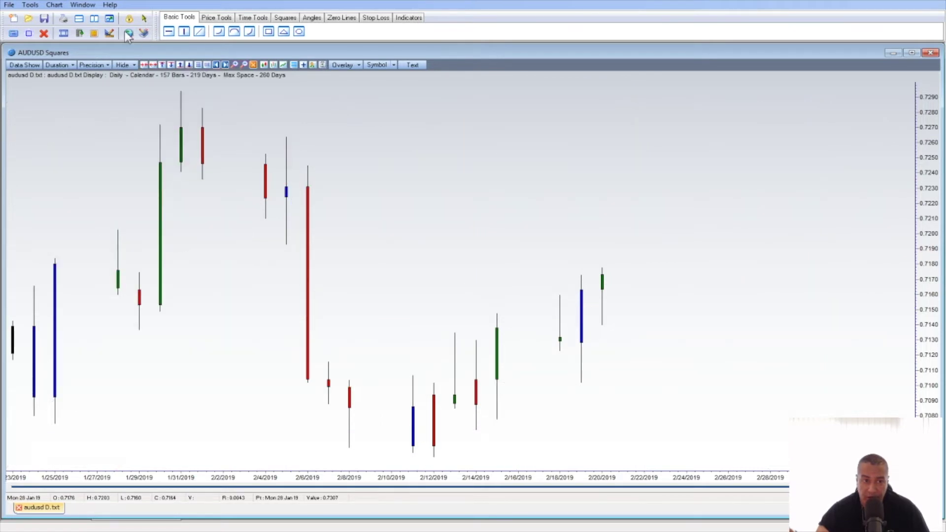
left_click(134, 65)
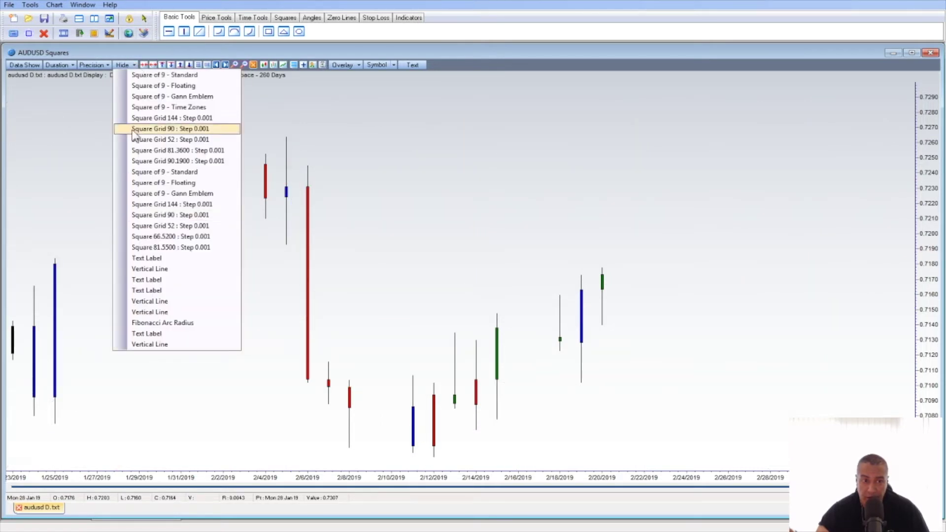
left_click(186, 248)
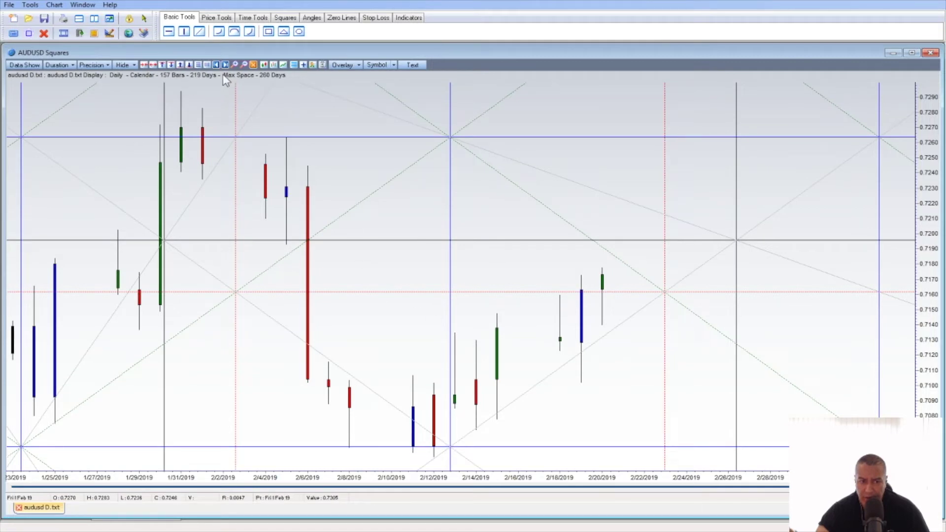
left_click(242, 65)
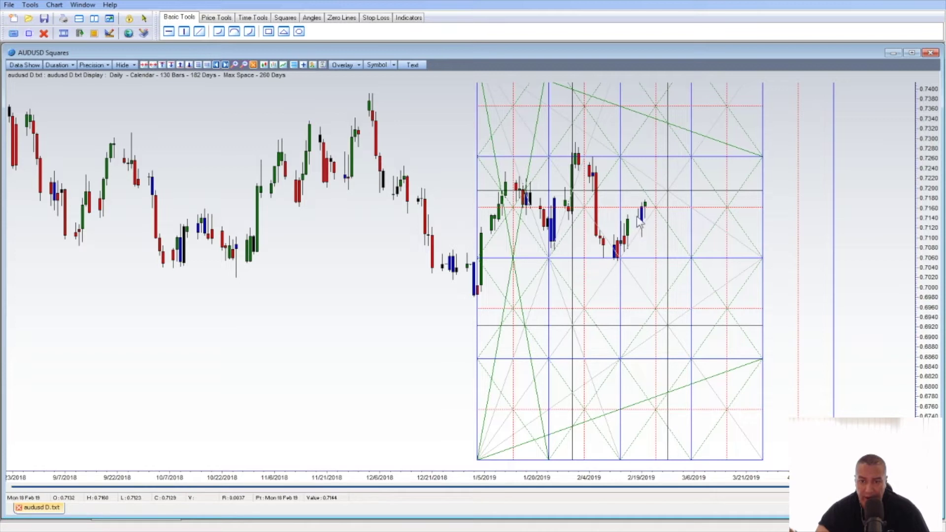
- Switch the Squares chart to a trading-day time scale
left_click(134, 65)
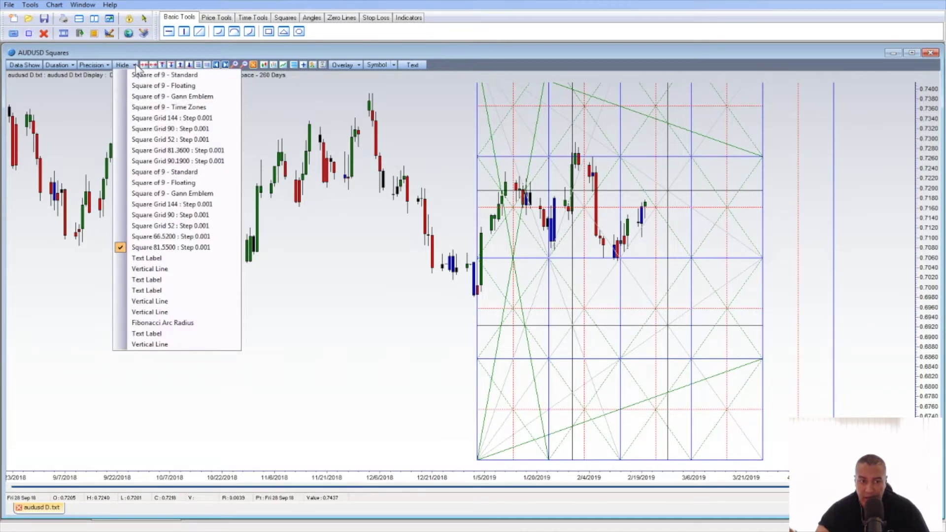
left_click(338, 49)
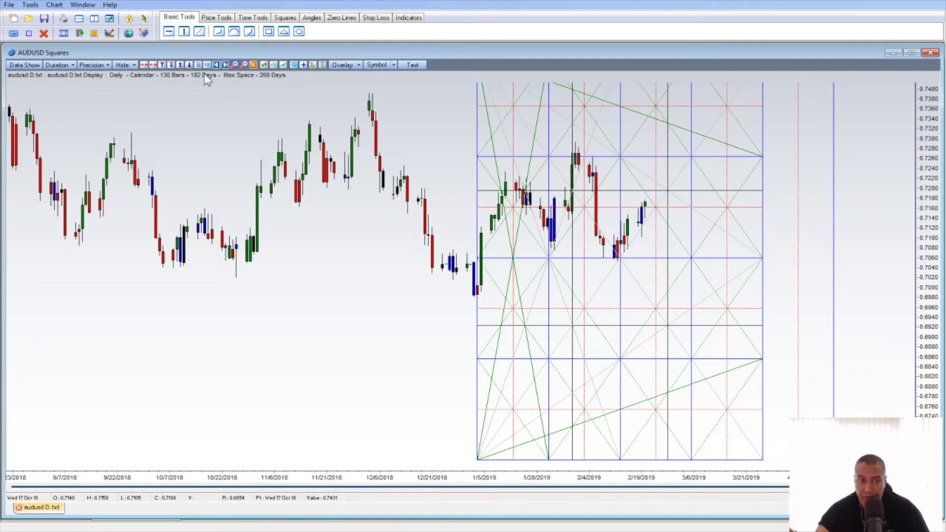
left_click(321, 64)
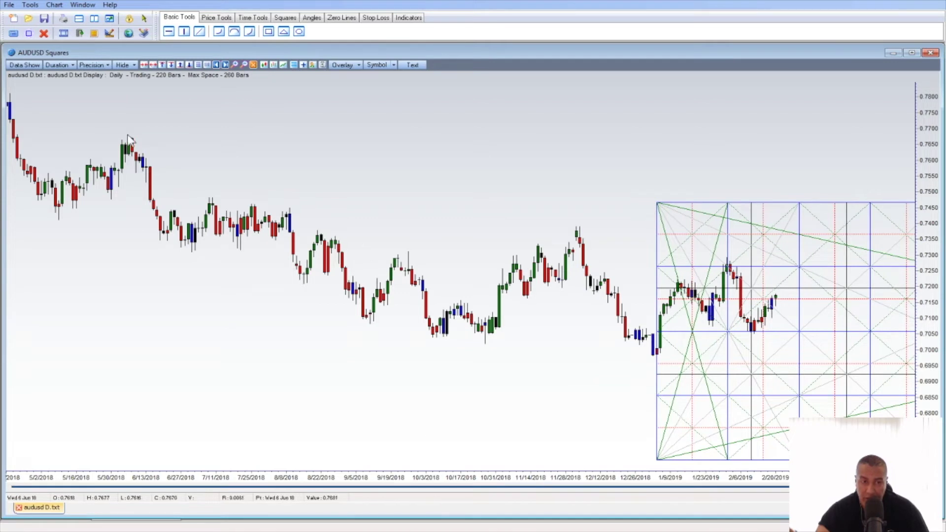
- Hide the Square 81.5500 : Step 0.001 grid, leaving bare candles
left_click(134, 65)
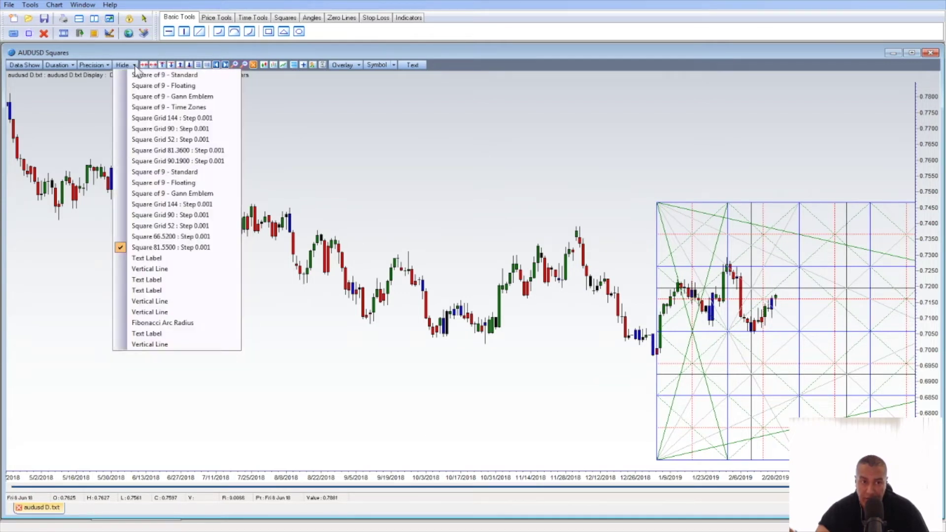
left_click(150, 248)
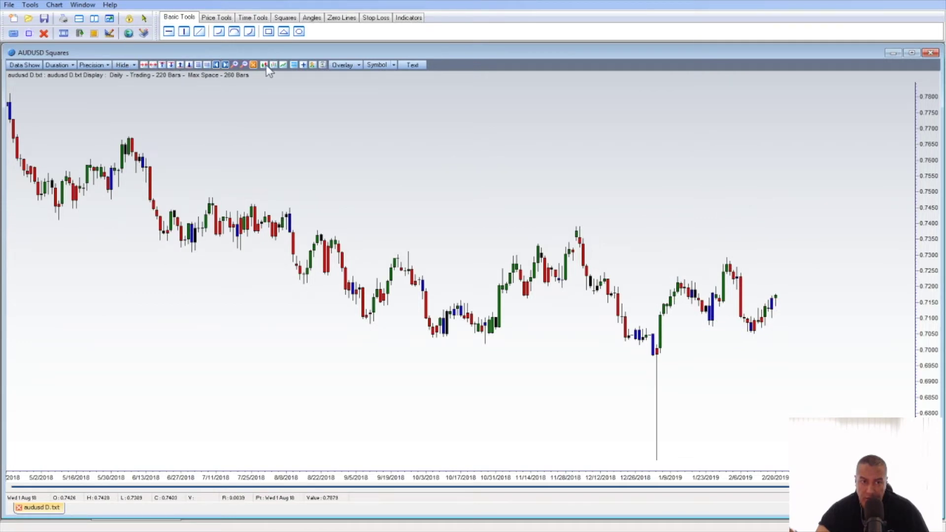
left_click(234, 65)
left_click_drag(610, 207, 832, 469)
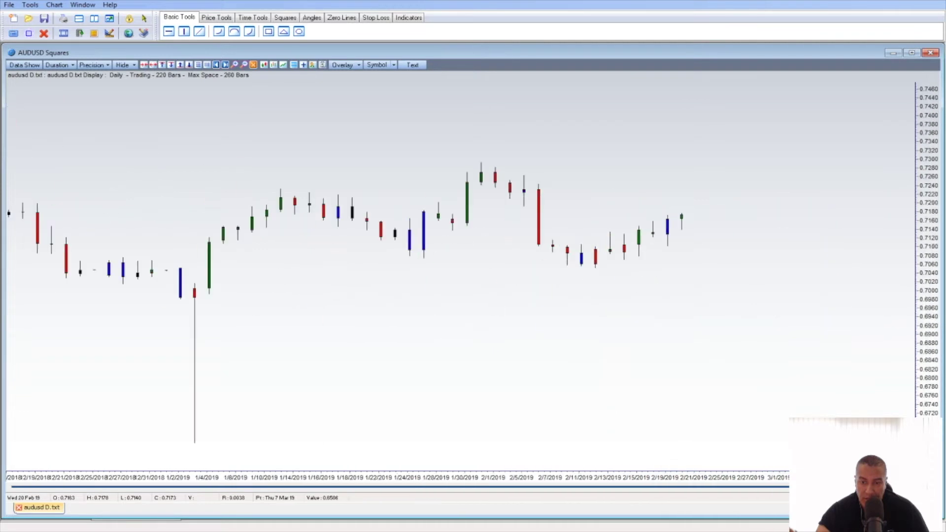
left_click(120, 65)
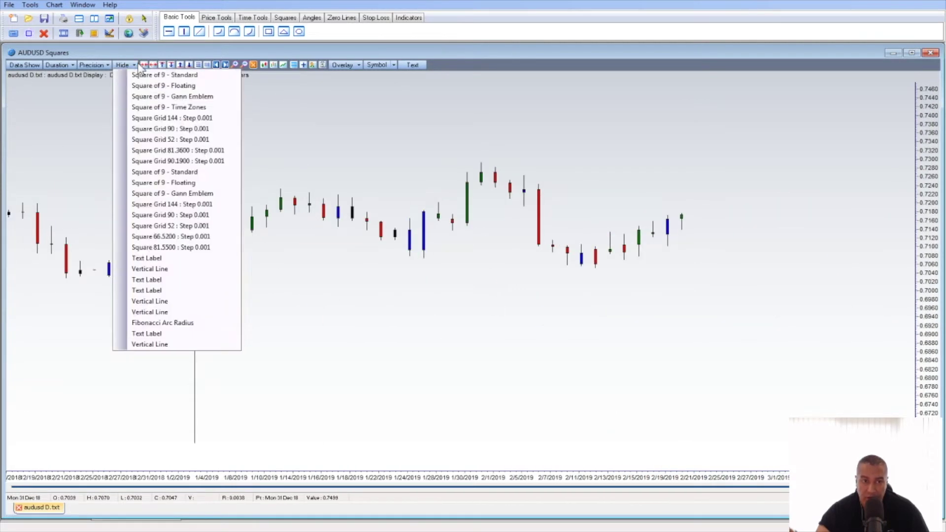
left_click(165, 172)
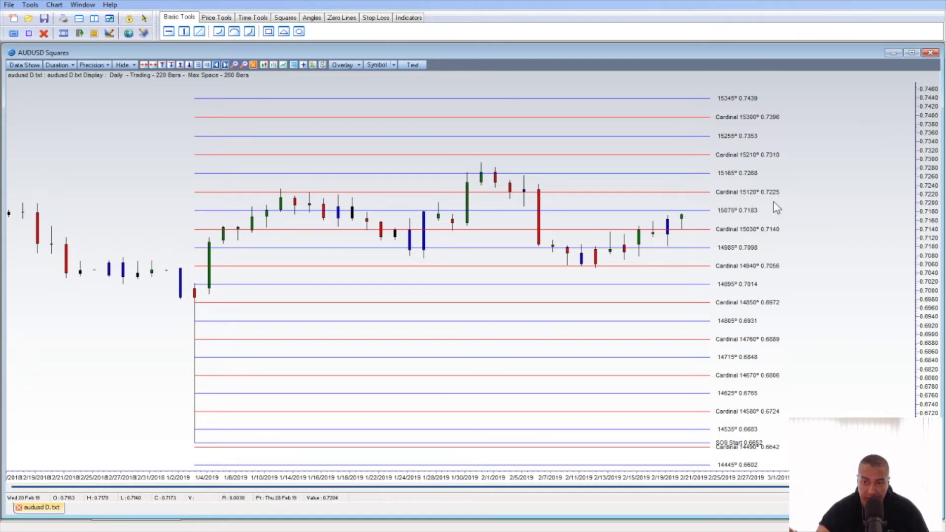
left_click(134, 66)
left_click(143, 170)
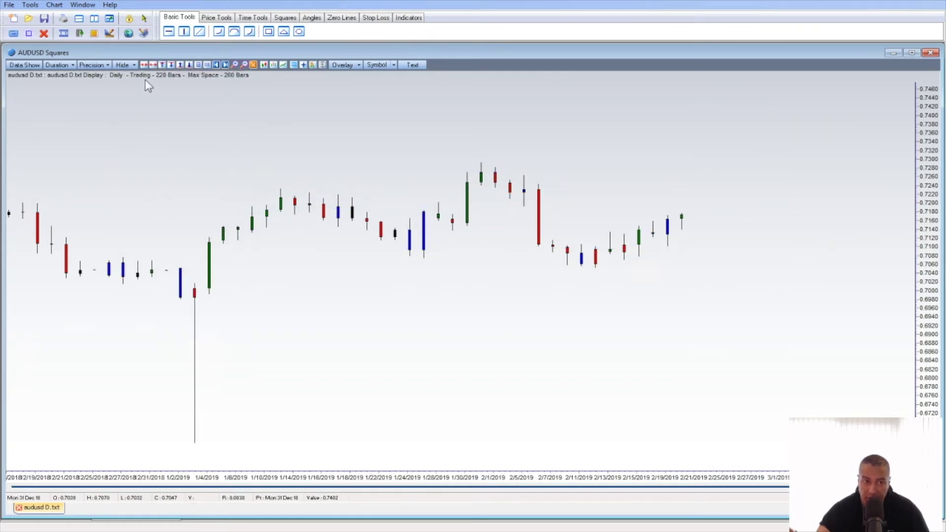
left_click(134, 66)
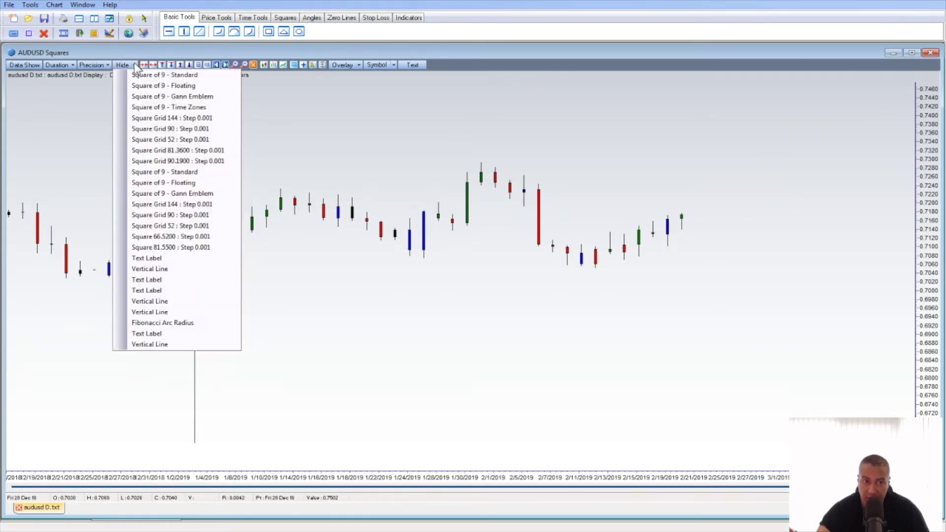
left_click(168, 182)
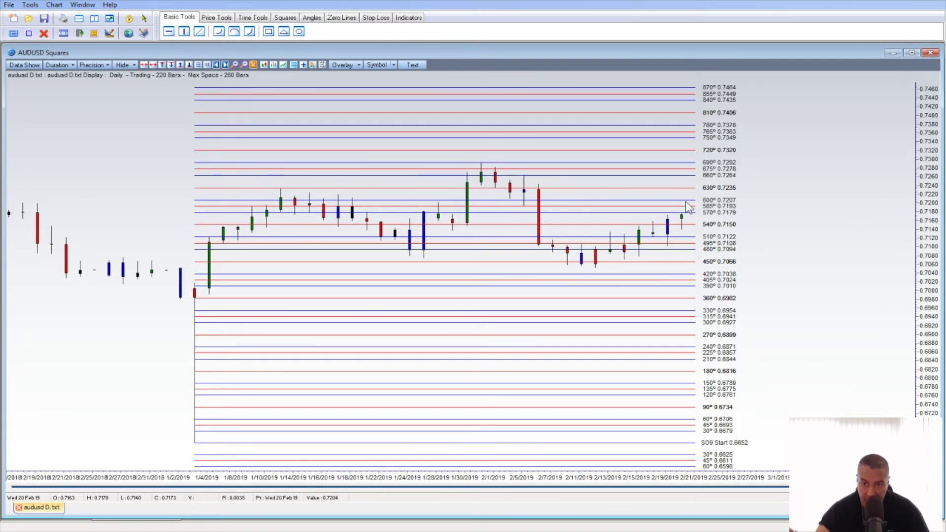
left_click(133, 65)
left_click(148, 184)
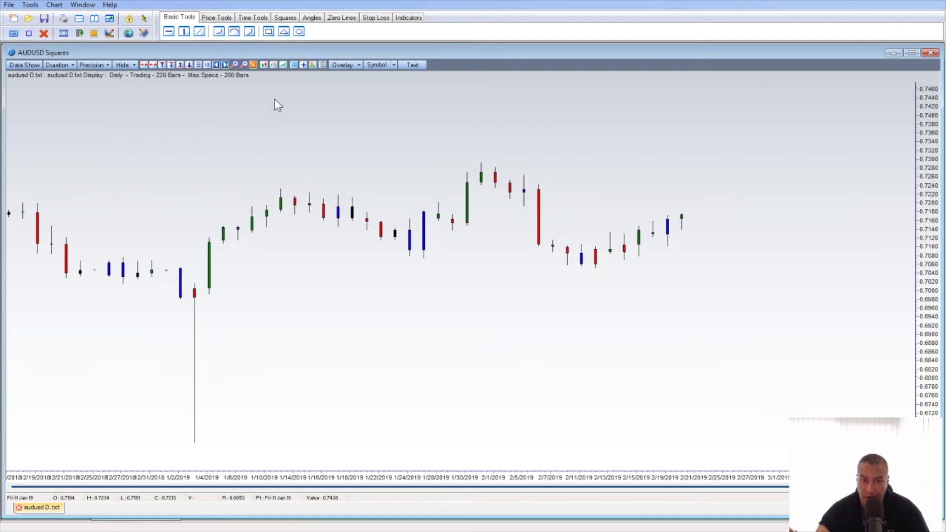
- Select the Square of 9 - Gann Emblem overlay from the Hide list
left_click(134, 66)
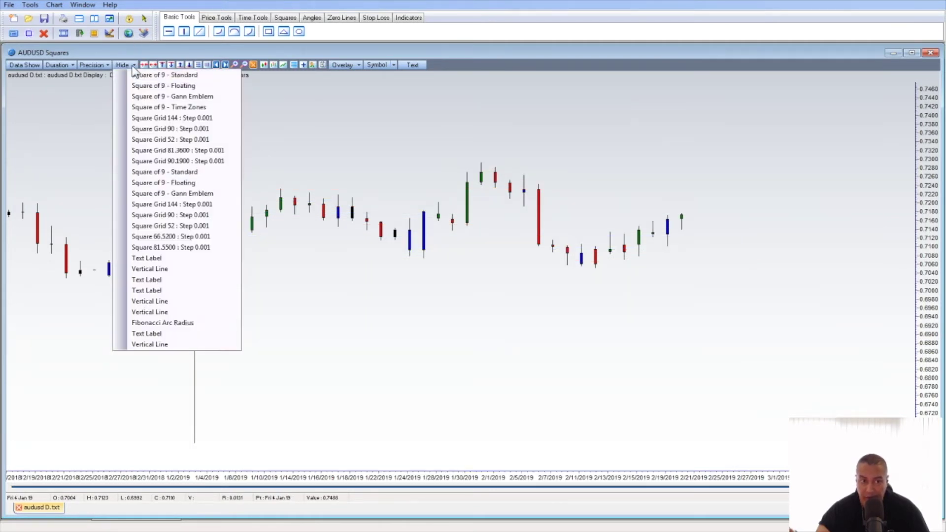
left_click(176, 194)
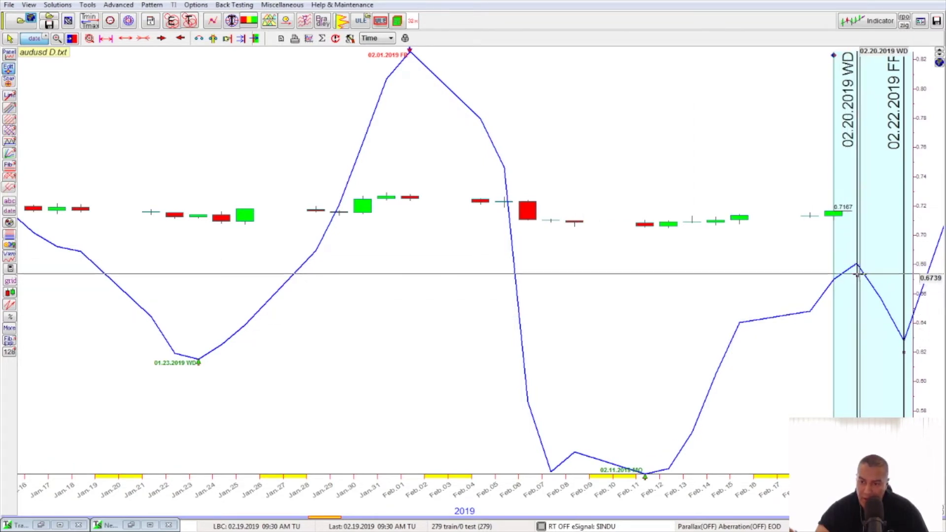
- Drag the 02.22.2019 FR date marker slightly to the right
left_click_drag(896, 343, 905, 363)
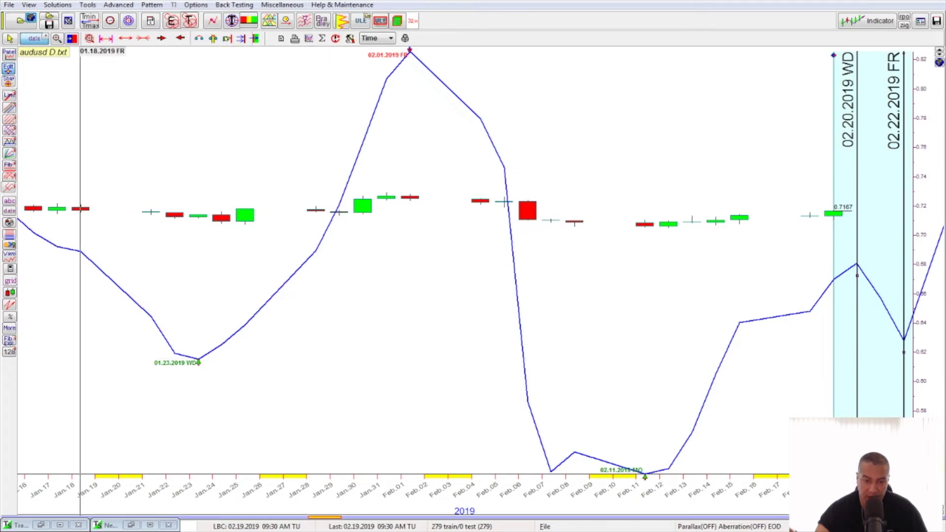
- Switch to the Advanced GET AUDUSD chart window with Alt+Tab
key("alt+Tab")
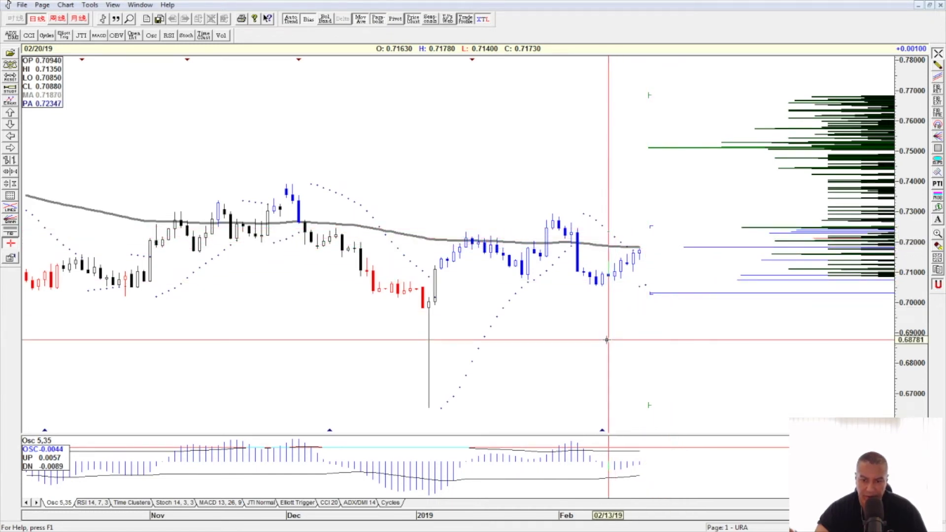
- Display the Cycles indicator in the lower pane of the AUDUSD chart
left_click(391, 503)
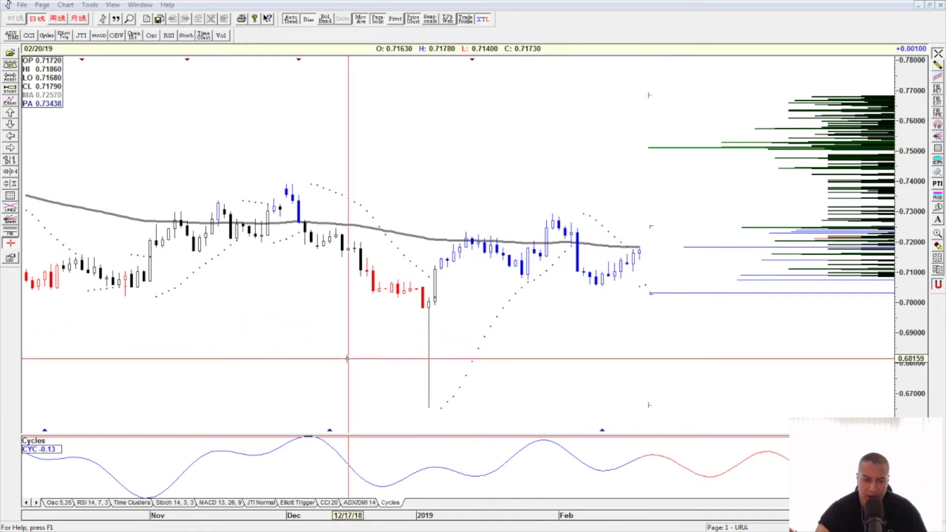
- Step through the ADX/DMI 14, CCI 20 and Elliott Trigger indicators in the lower pane
left_click(355, 505)
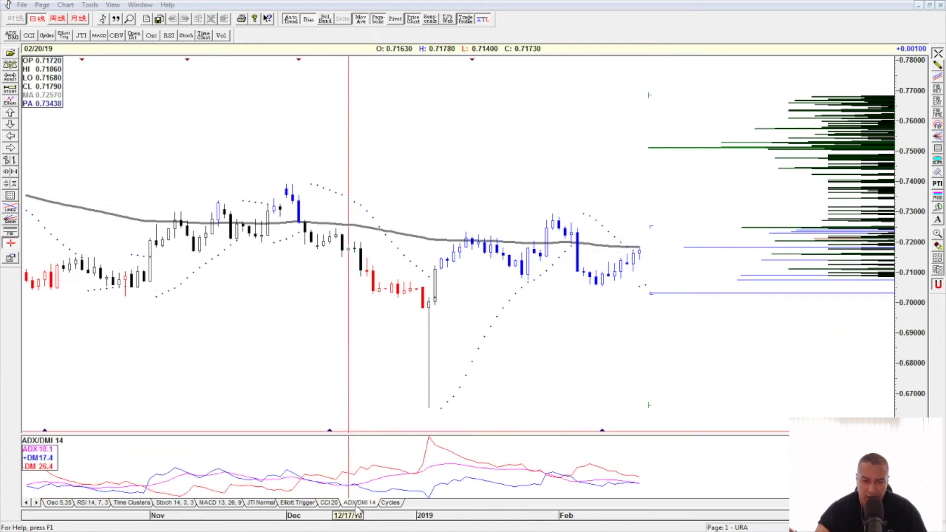
left_click(329, 503)
left_click(297, 502)
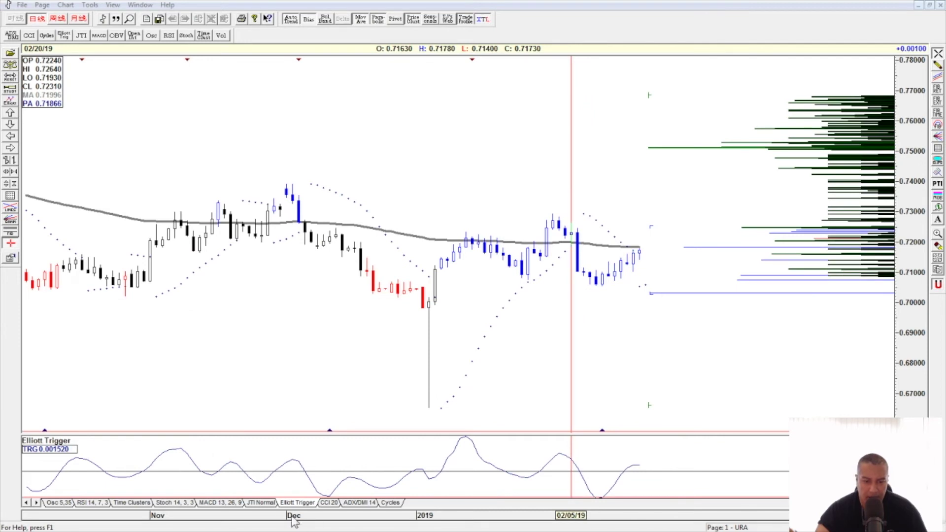
- Step through JTI Normal, MACD 13,26,9, Stoch 14,3,3 and Time Clusters indicators
left_click(264, 503)
left_click(228, 503)
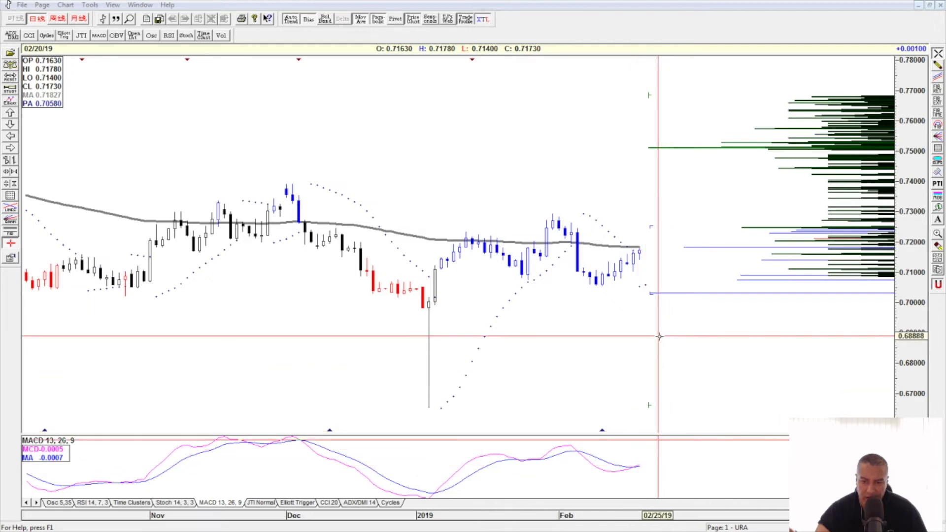
left_click(179, 503)
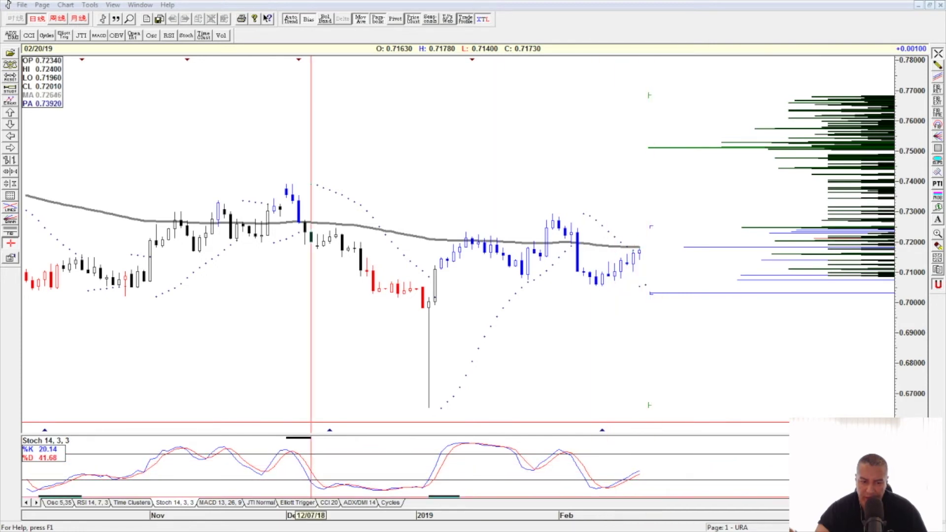
left_click(132, 503)
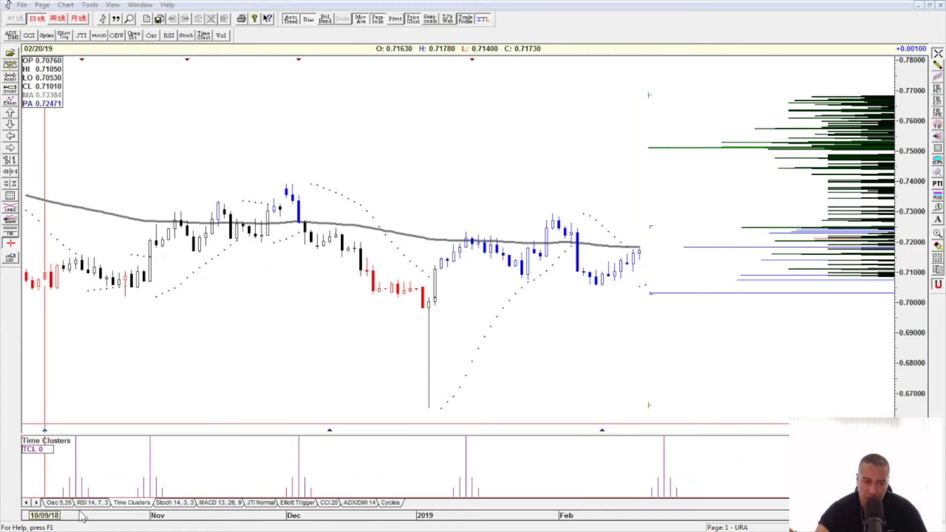
- Return the lower pane to Osc 5,35 after viewing RSI 14,7,3, and hide the channel lines and ellipses
left_click(92, 503)
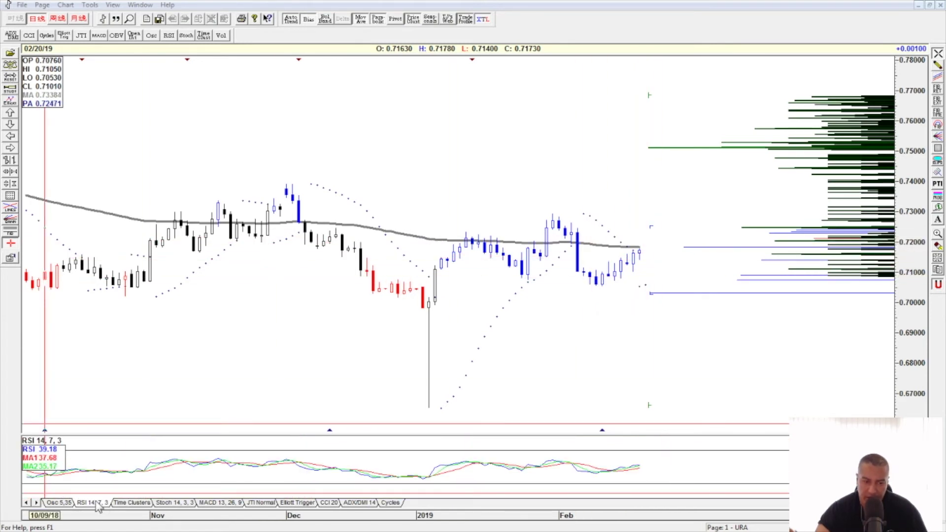
left_click(59, 502)
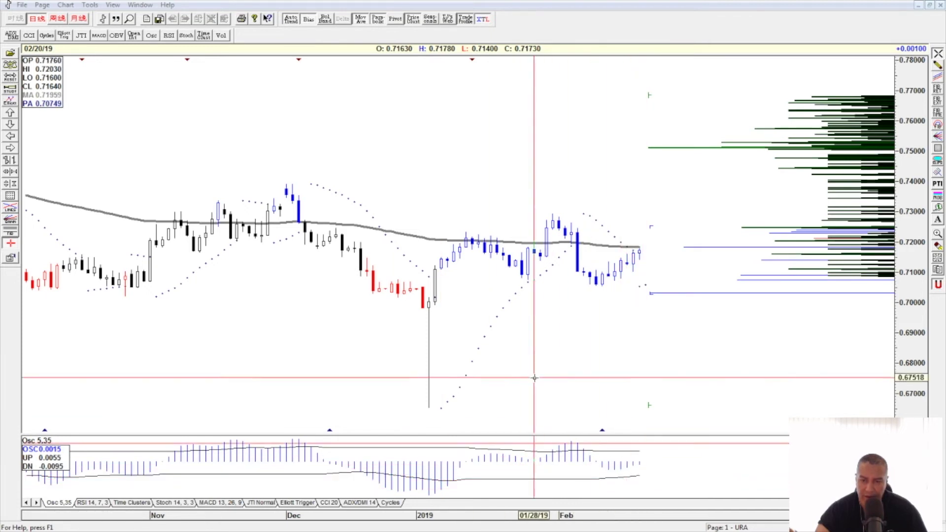
left_click(15, 211)
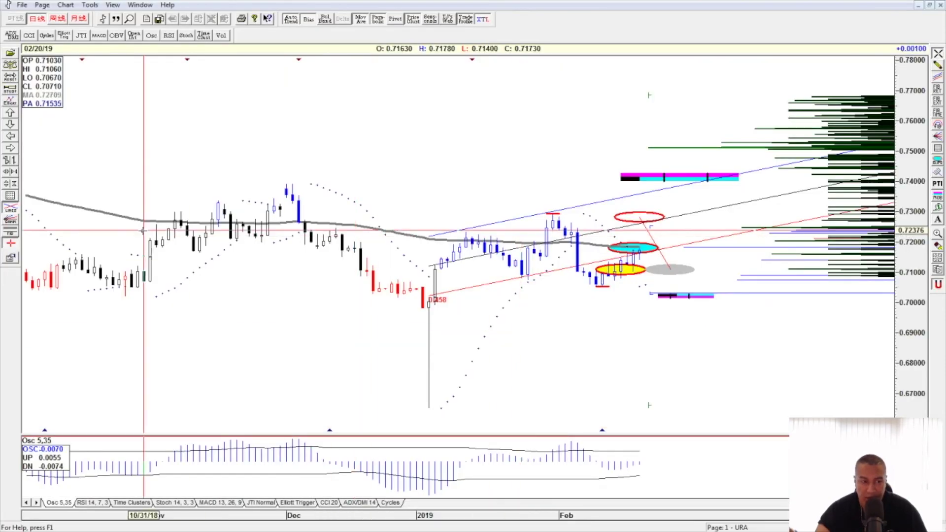
left_click(9, 212)
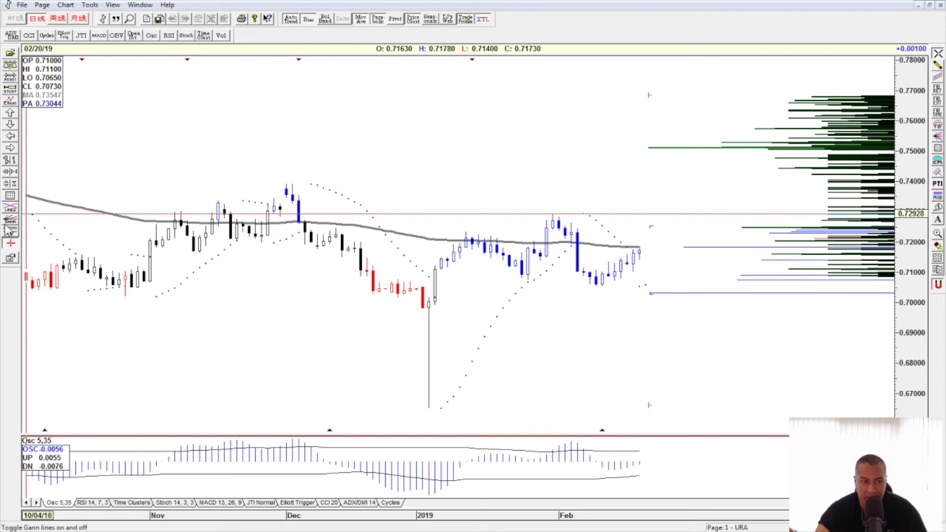
- Turn on the Gann lines so the box and its fan angles overlay recent AUDUSD daily bars
left_click(8, 226)
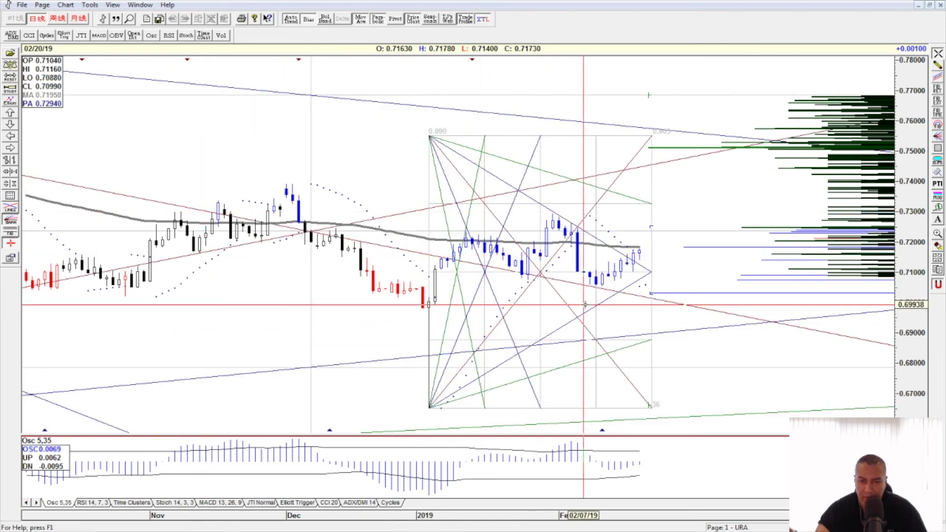